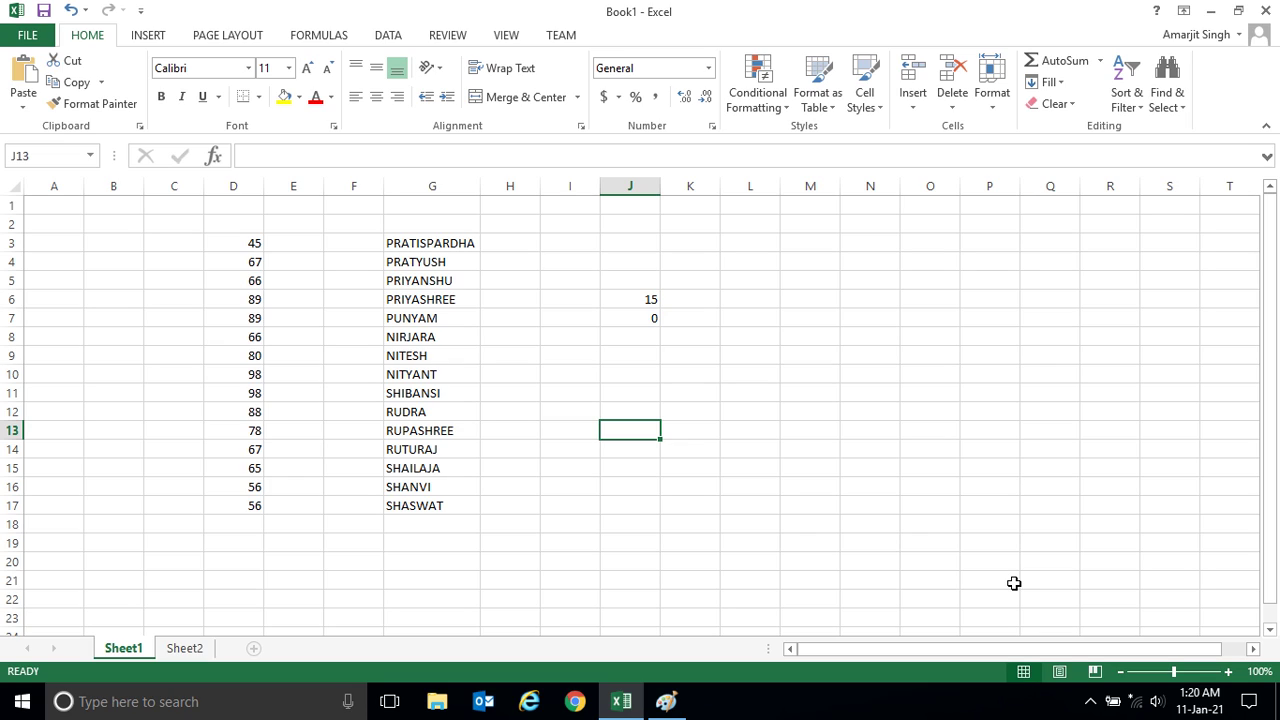
Examine the text entries in G3:G17 and the COUNT formula in J7 that refers to them
left_click(631, 361)
left_click_drag(423, 245, 416, 508)
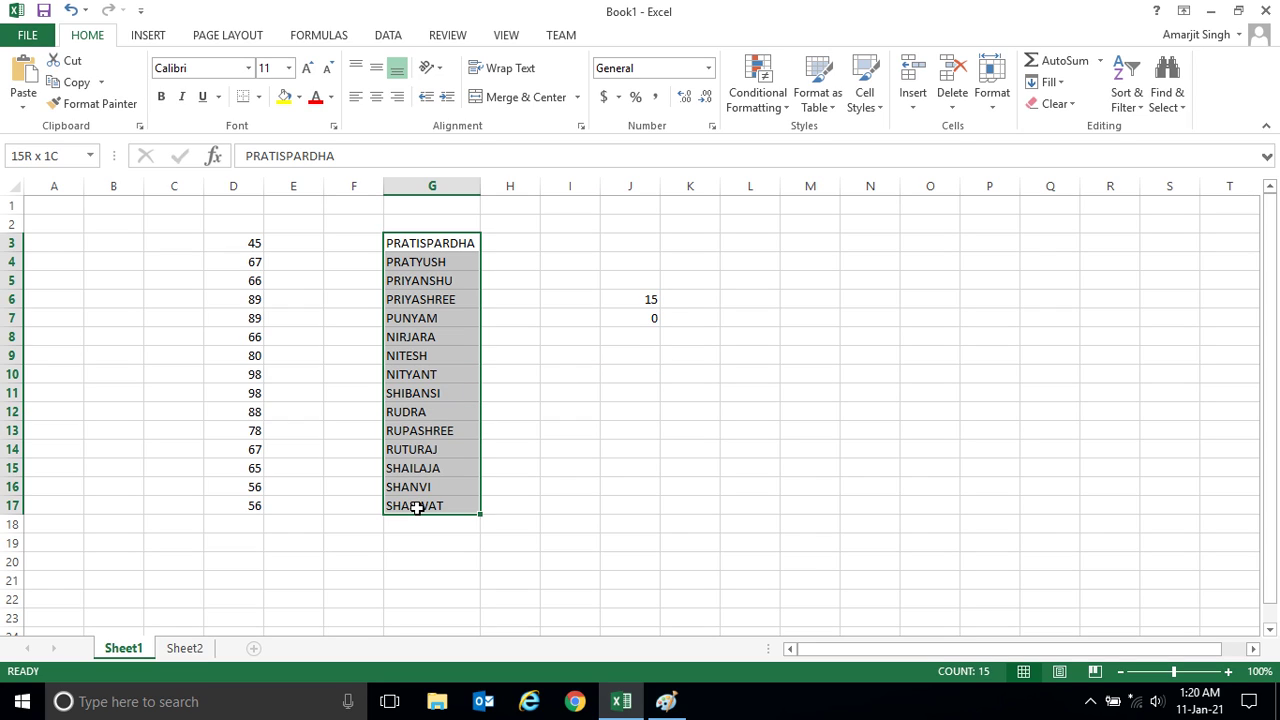
left_click(621, 358)
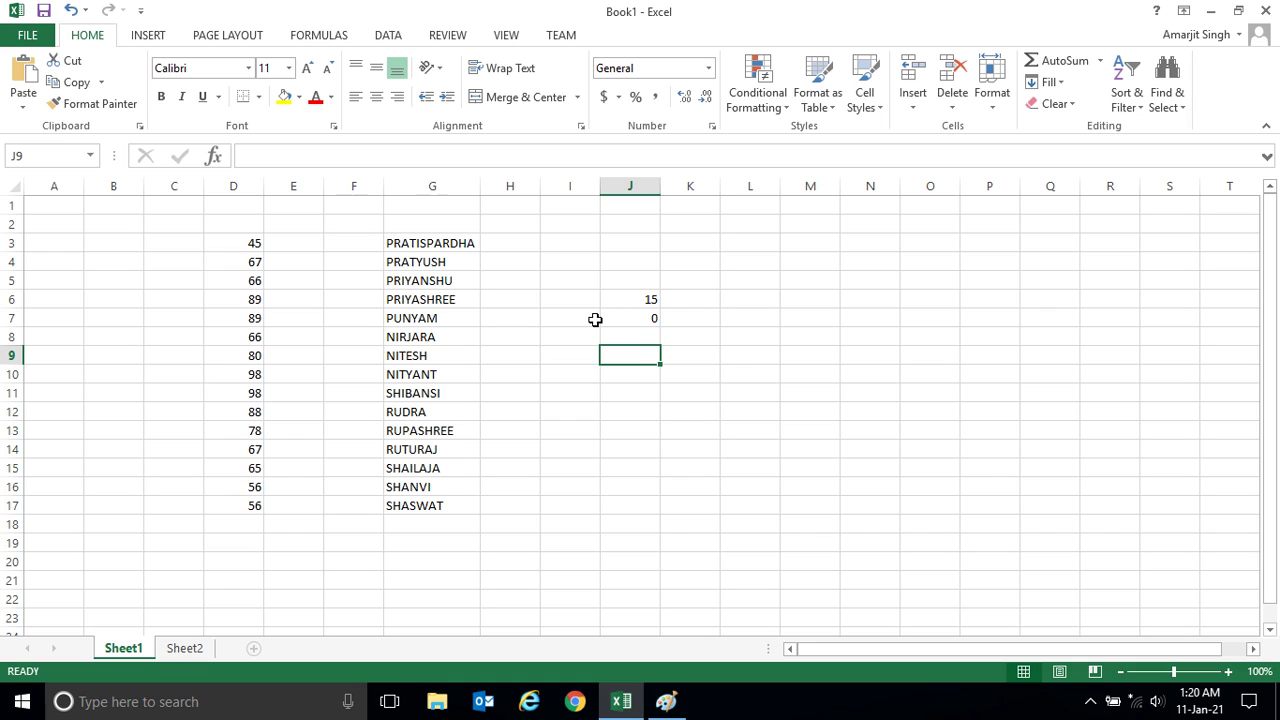
left_click_drag(437, 243, 420, 506)
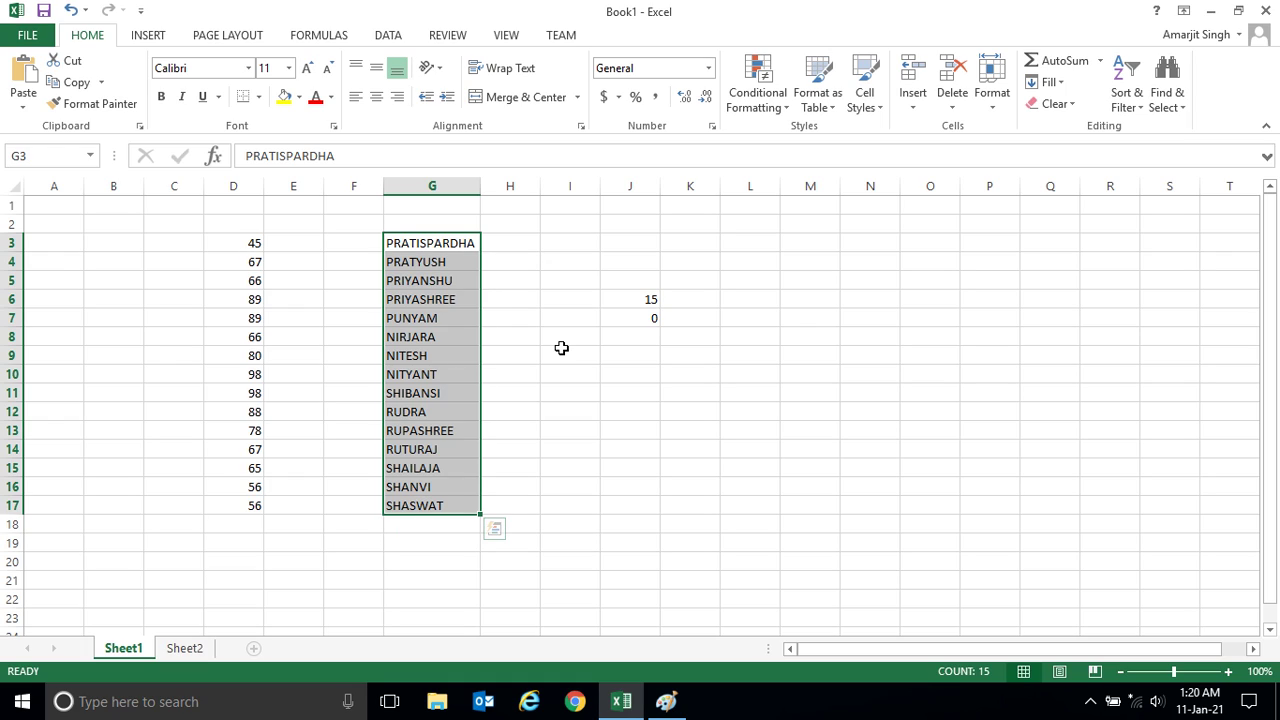
left_click(632, 318)
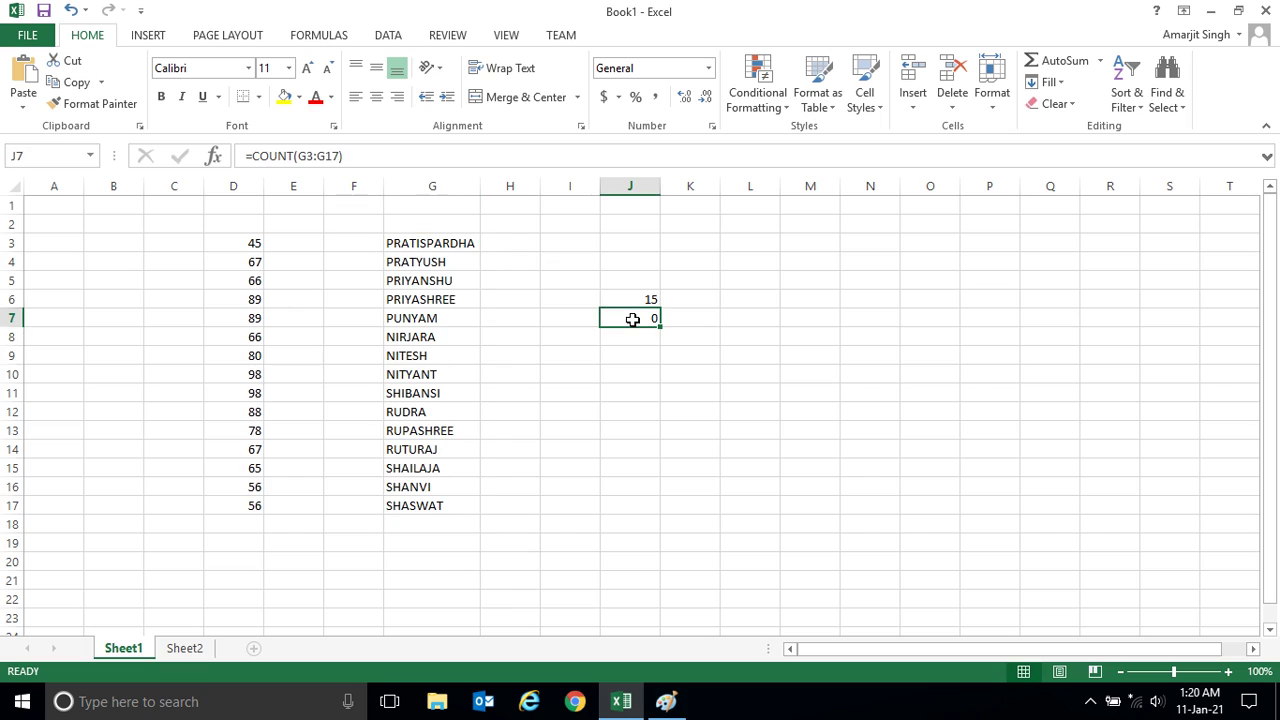
left_click(352, 155)
left_click_drag(345, 156, 243, 160)
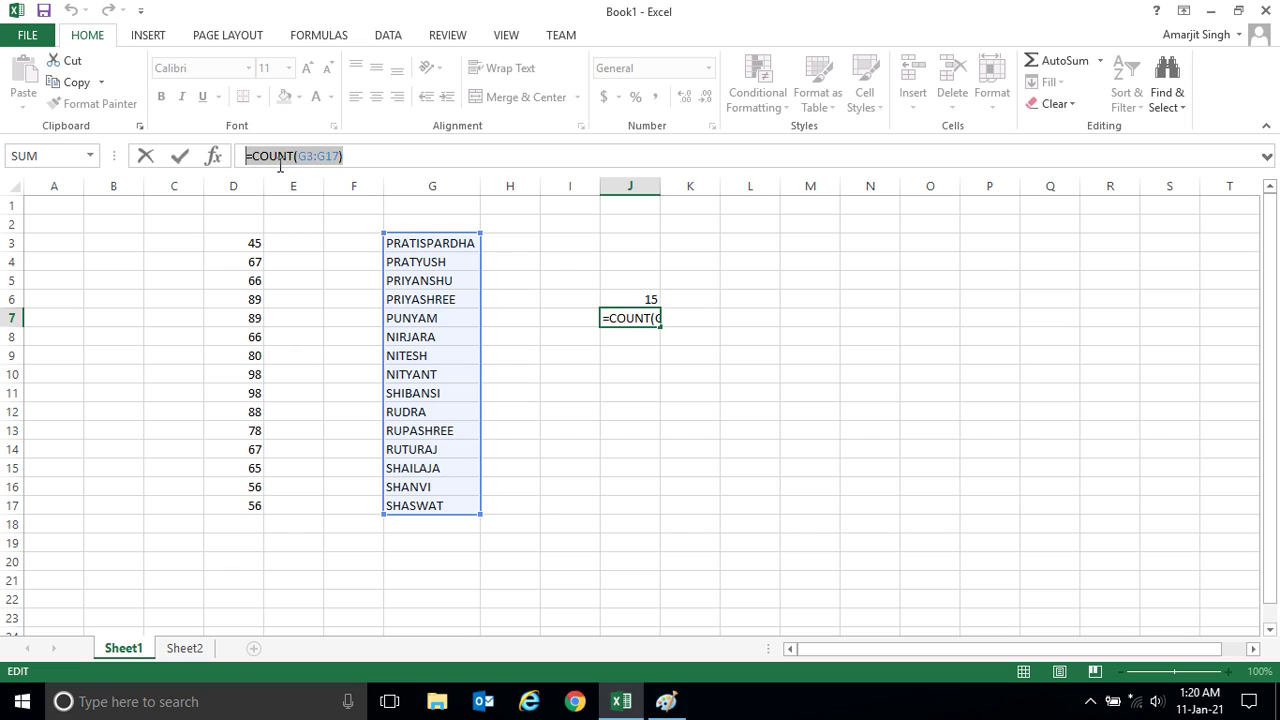
key("Return")
left_click(636, 373)
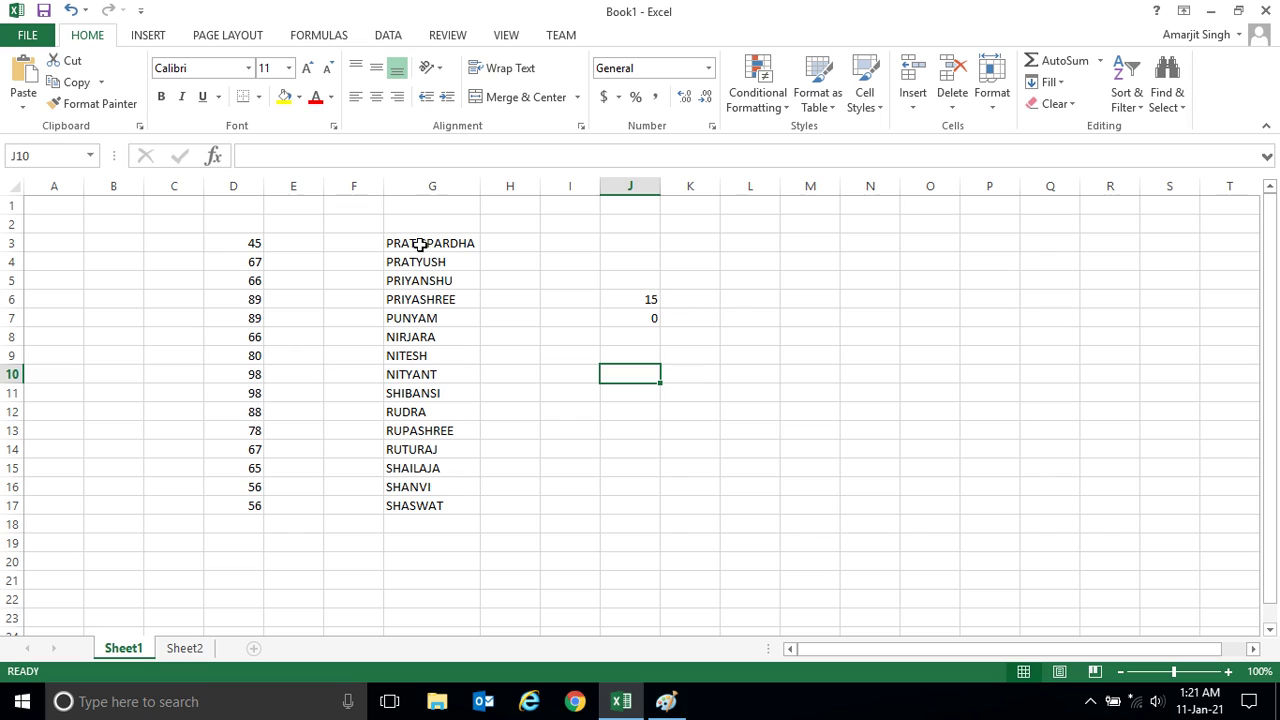
left_click_drag(418, 245, 398, 506)
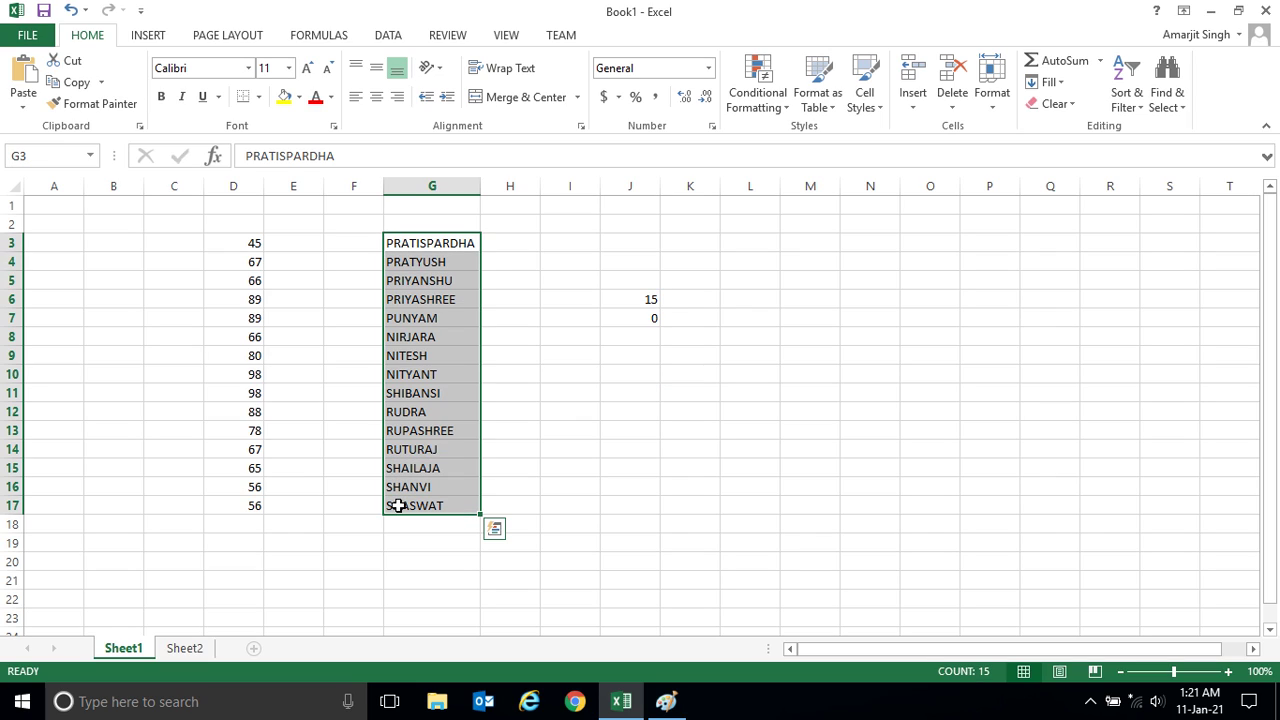
Enter the formula =COUNTA(G3:G17) in cell J9 to count the name entries
left_click(645, 359)
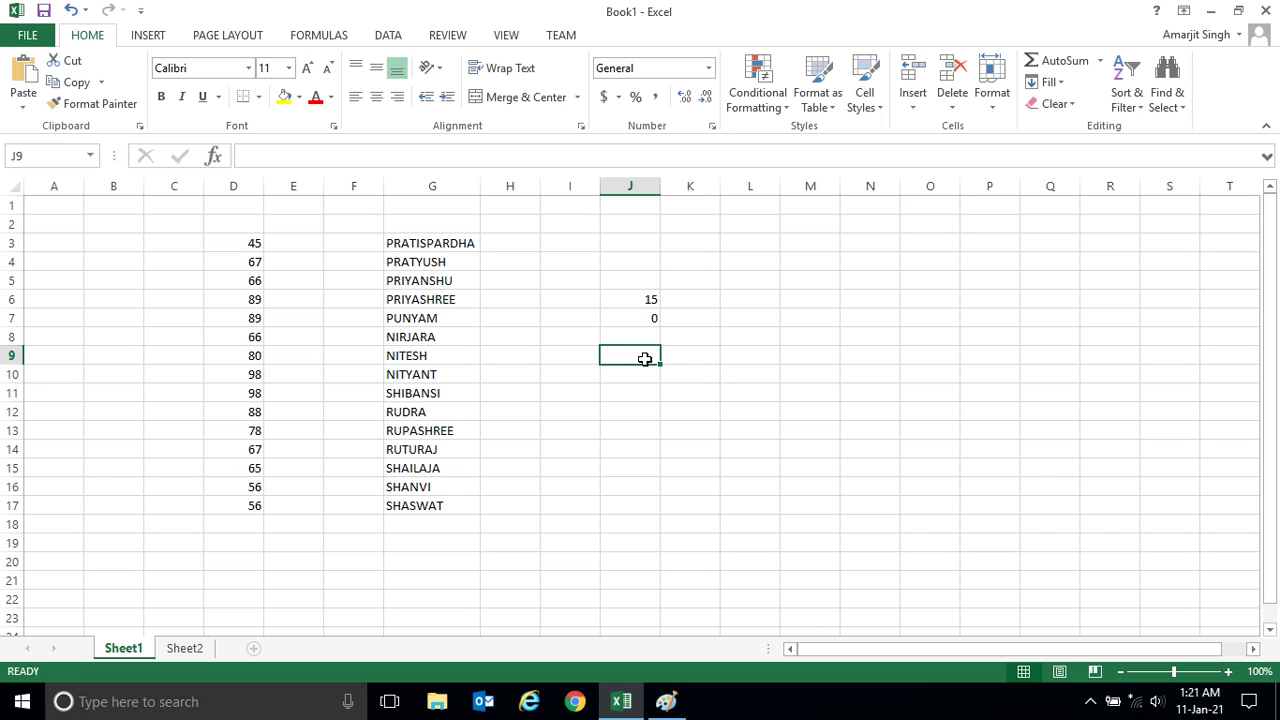
type("=cou")
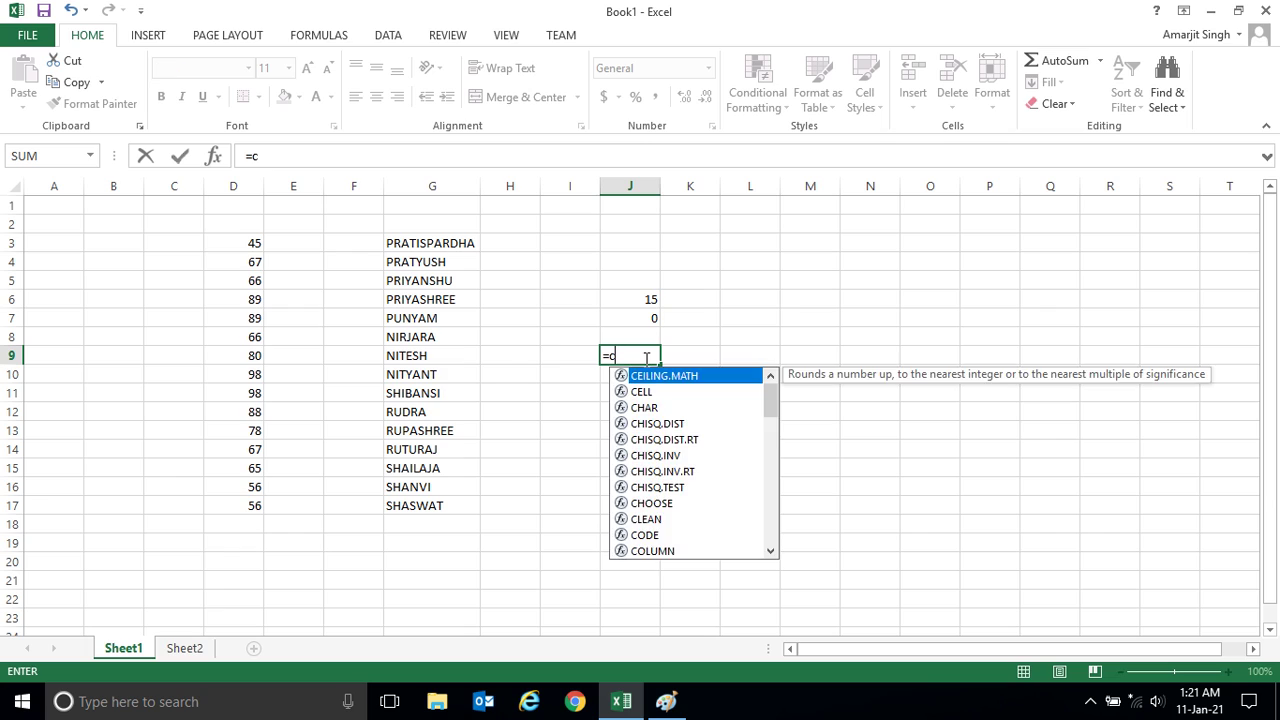
key("BackSpace")
key("BackSpace")
key("BackSpace")
type("COUNTA")
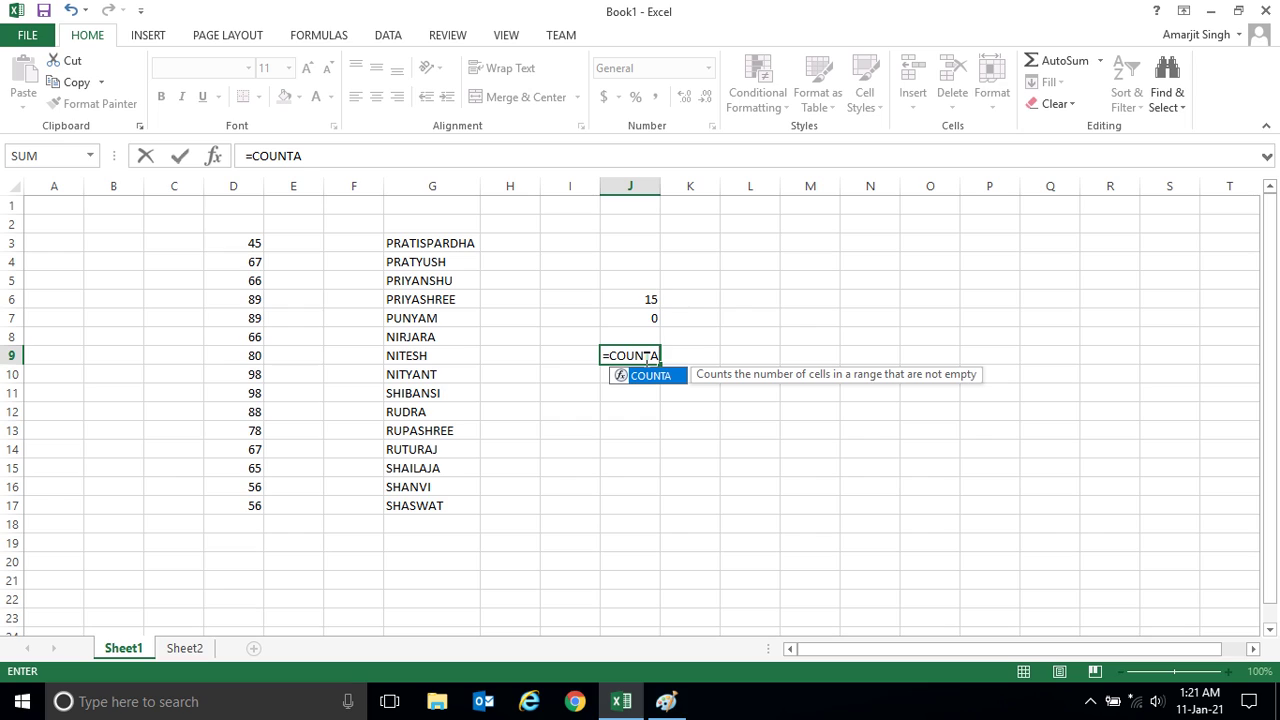
type("(")
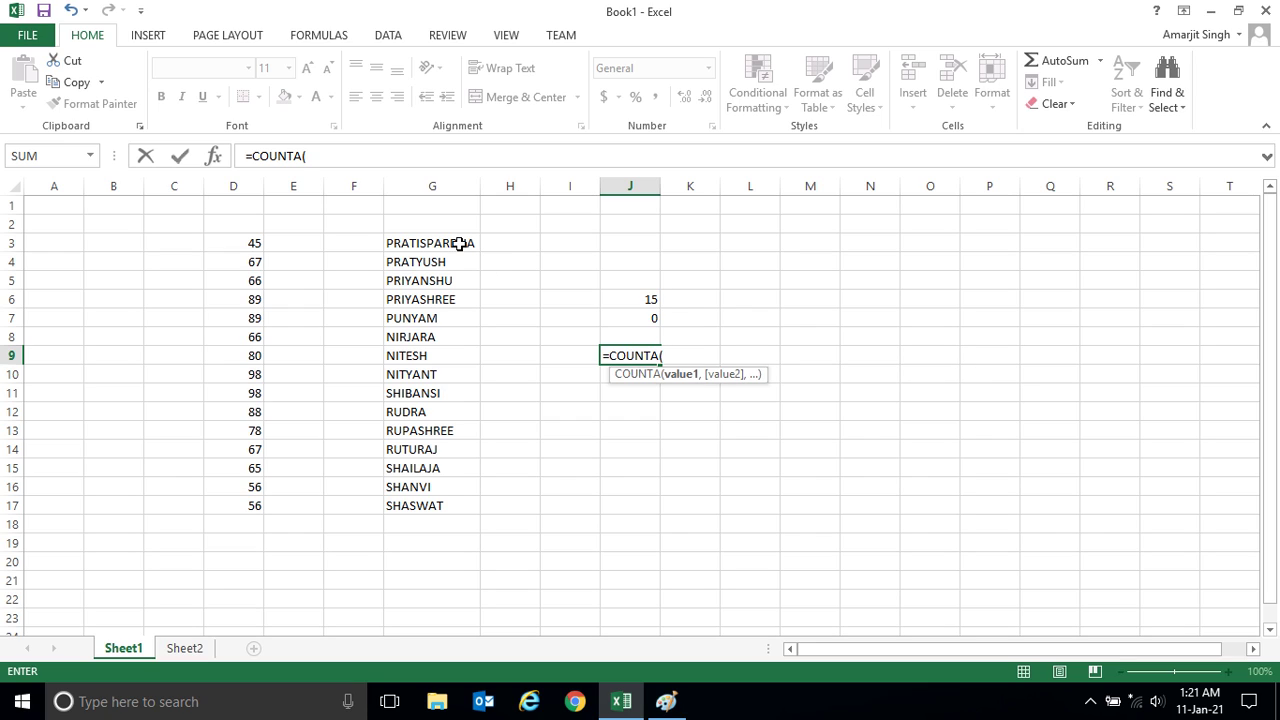
left_click_drag(459, 244, 425, 509)
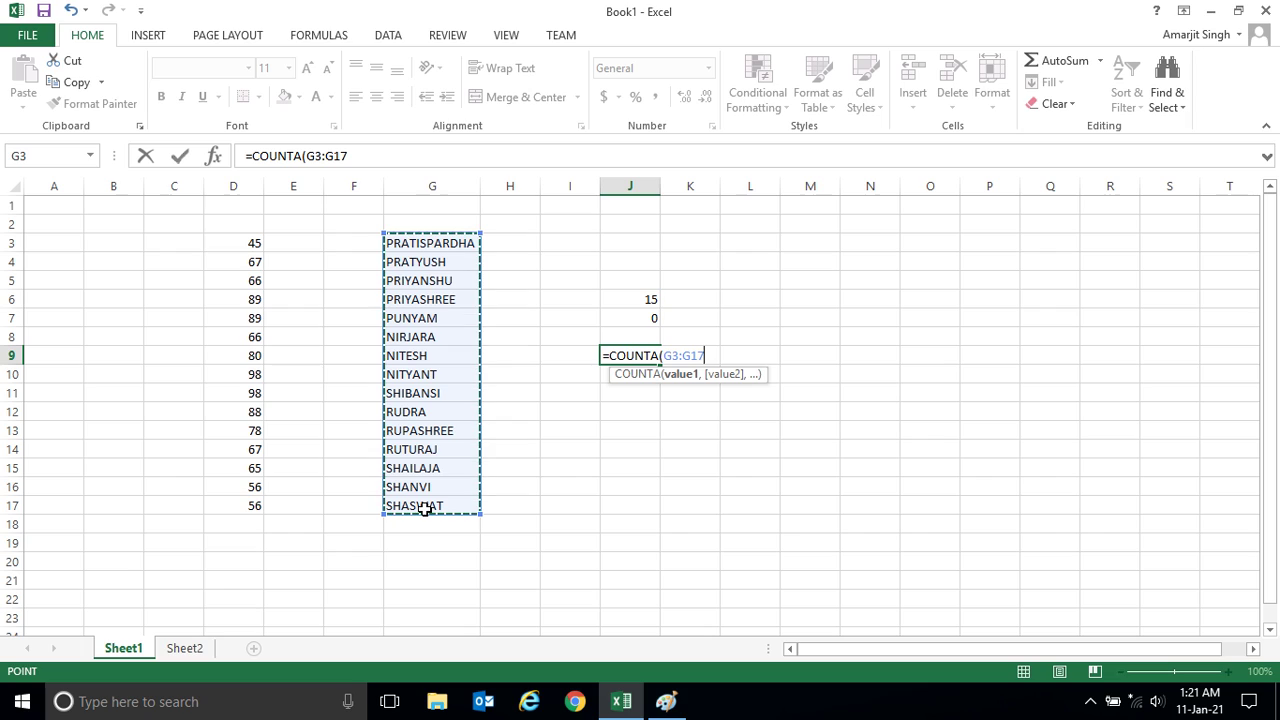
type(")")
key("Return")
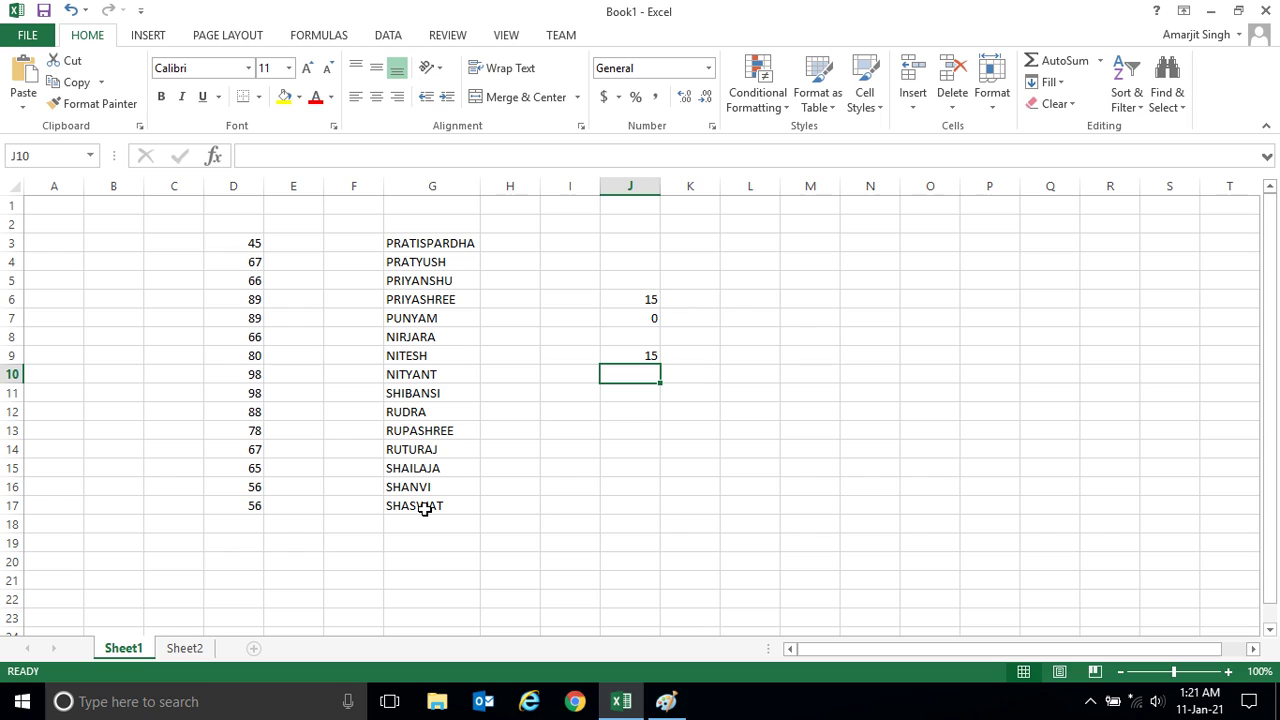
Enter the formula =COUNTA(D3:D17) in cell J10 to count the numeric entries
type("=COUNTA(")
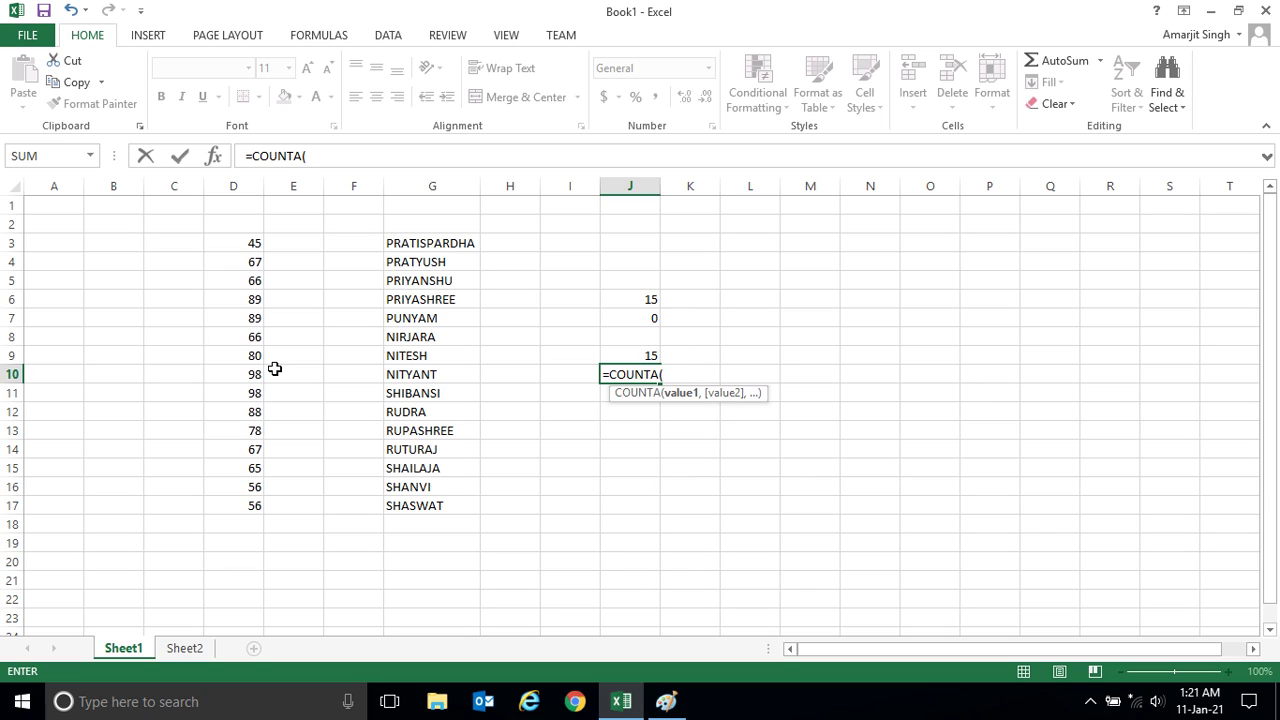
left_click_drag(257, 246, 235, 500)
type(")")
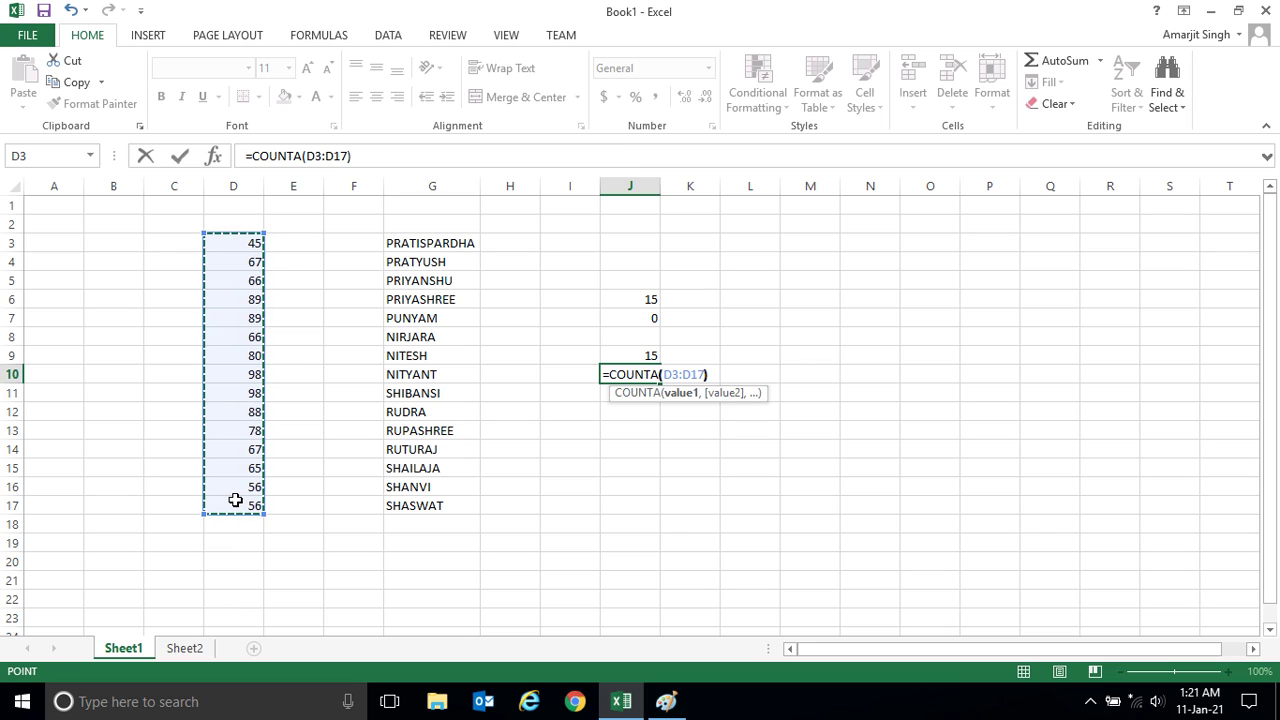
key("Return")
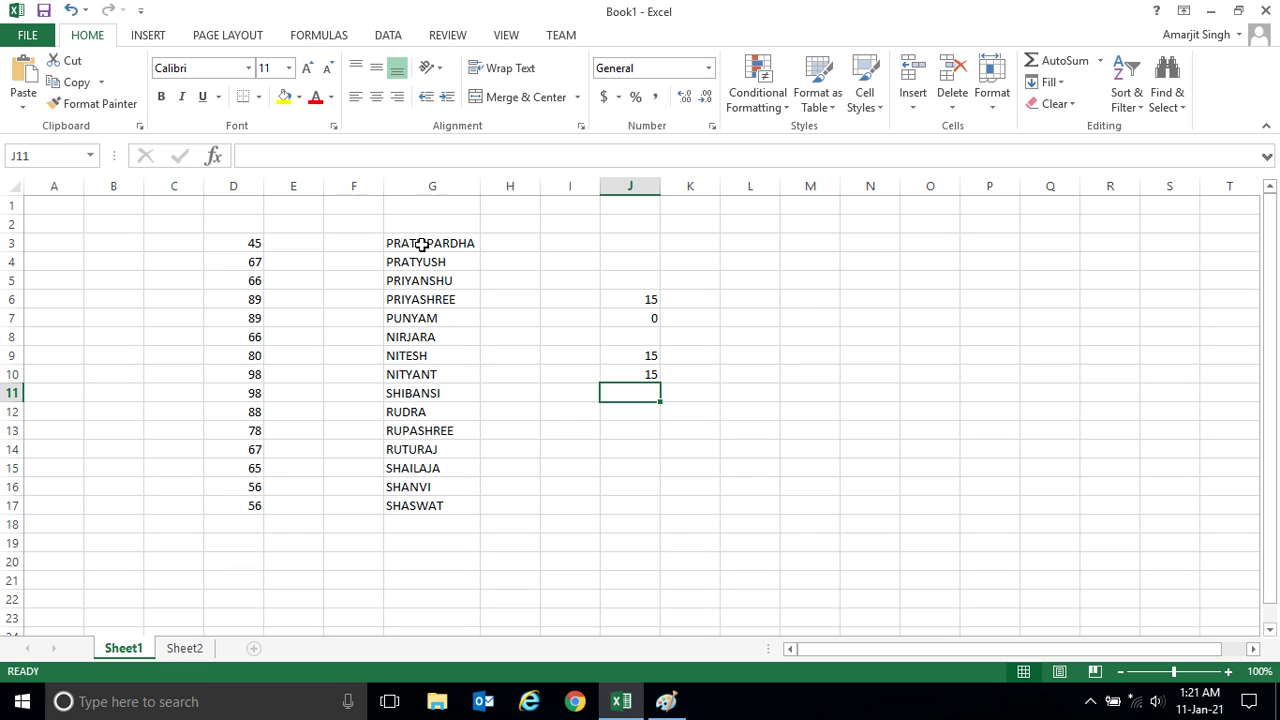
Compare the built-in descriptions of COUNTA and COUNT using a trial formula in L10, then discard it
left_click_drag(422, 244, 407, 498)
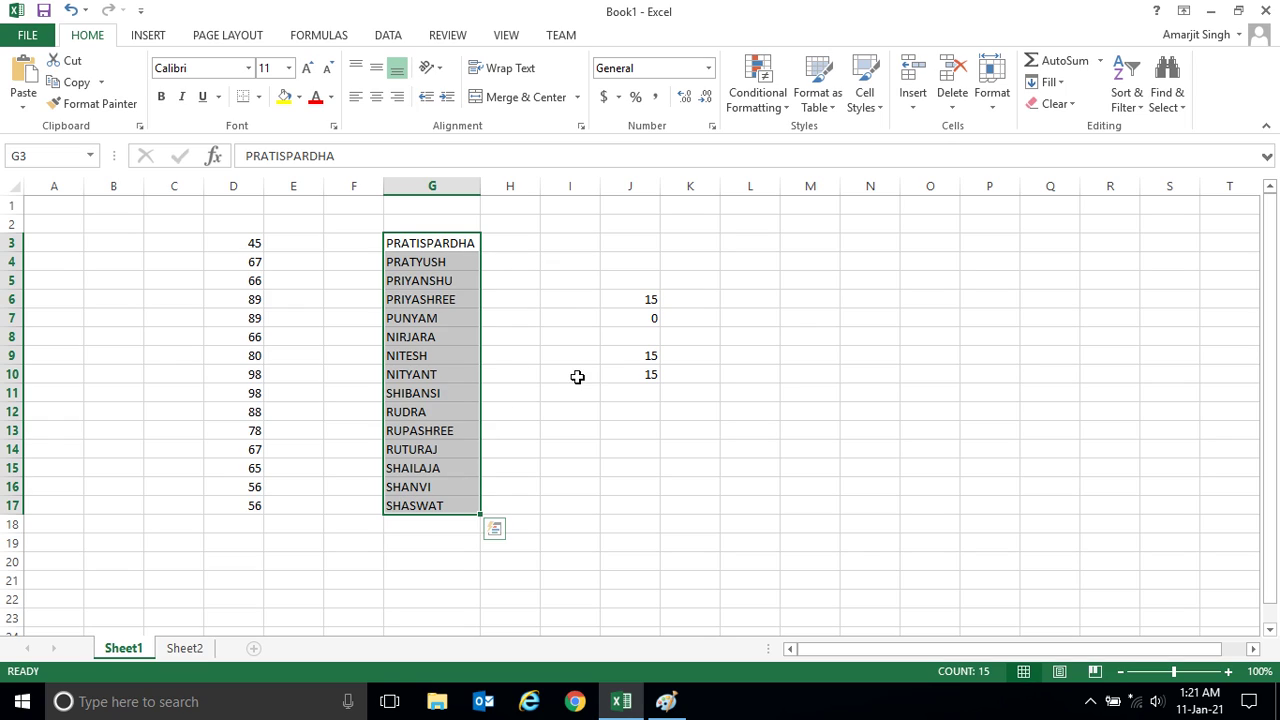
left_click(704, 374)
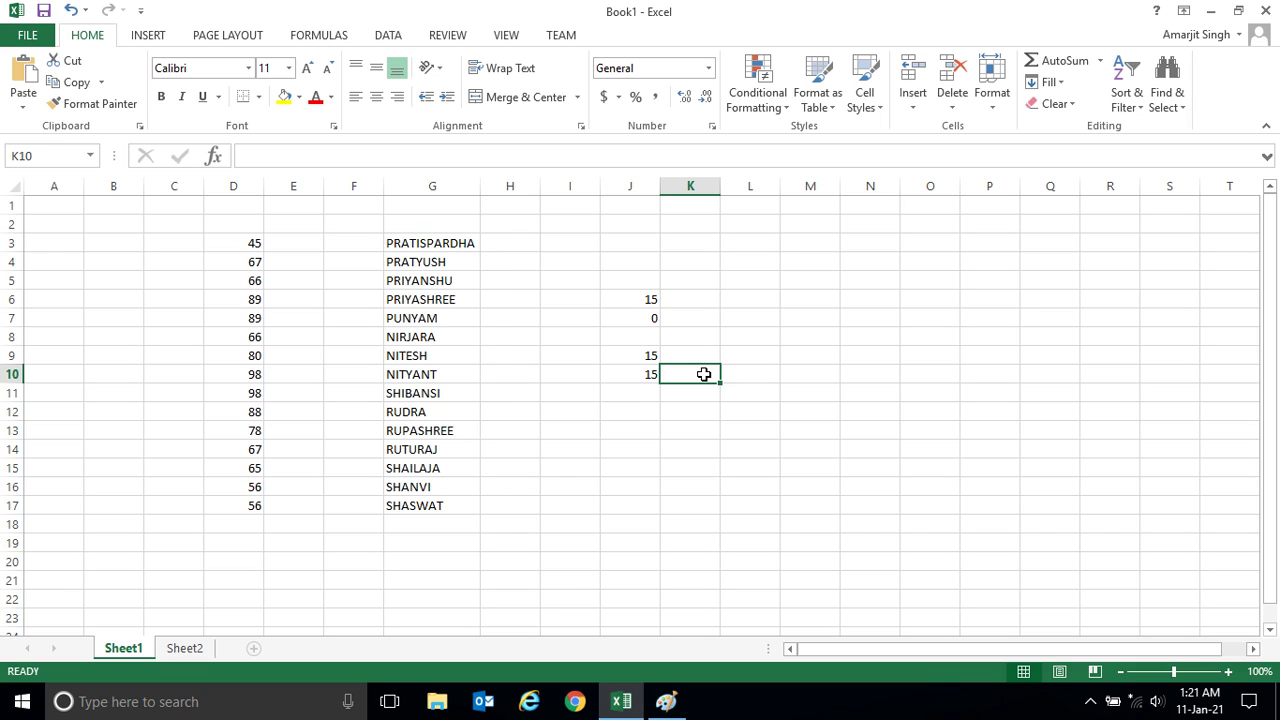
left_click(755, 374)
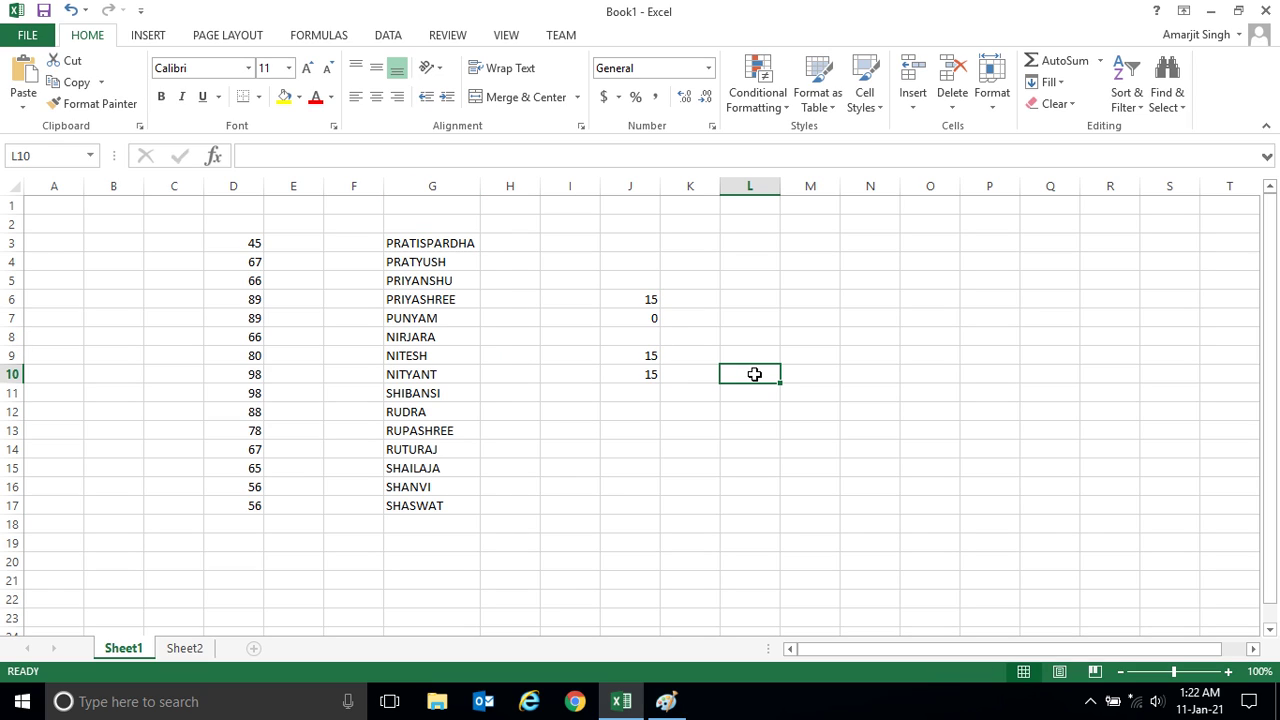
type("=COUNTA")
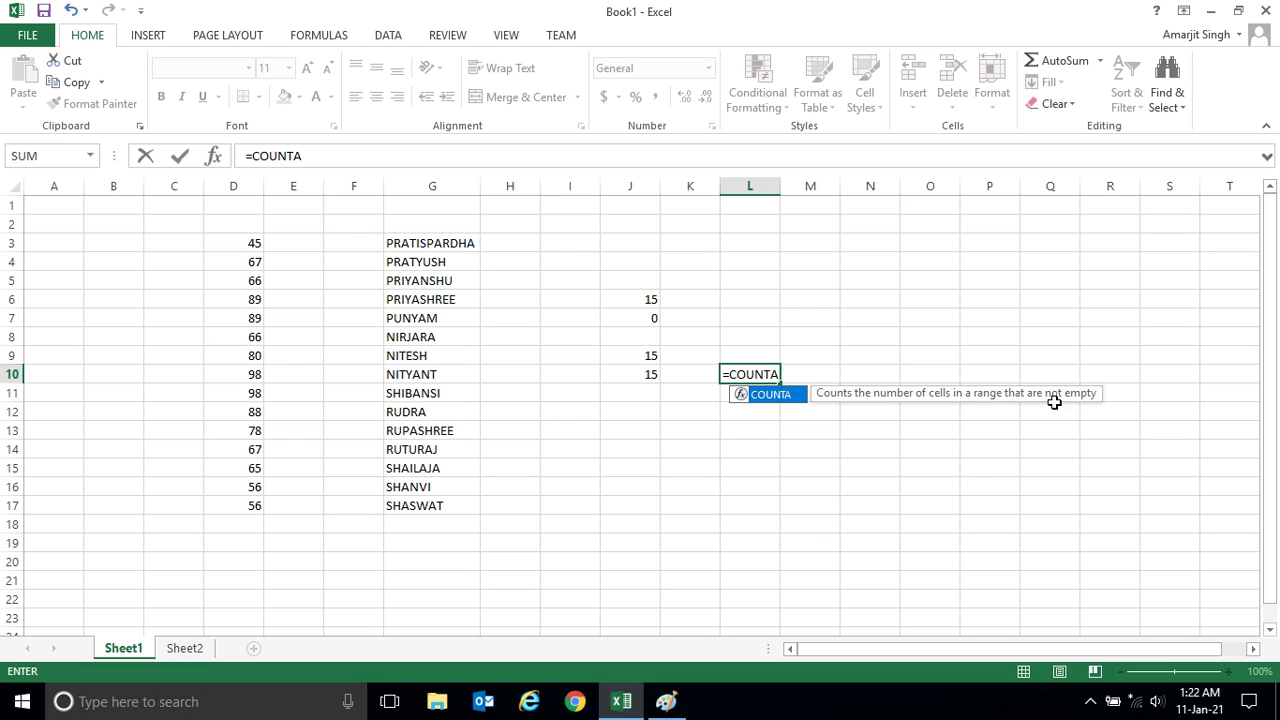
key("BackSpace")
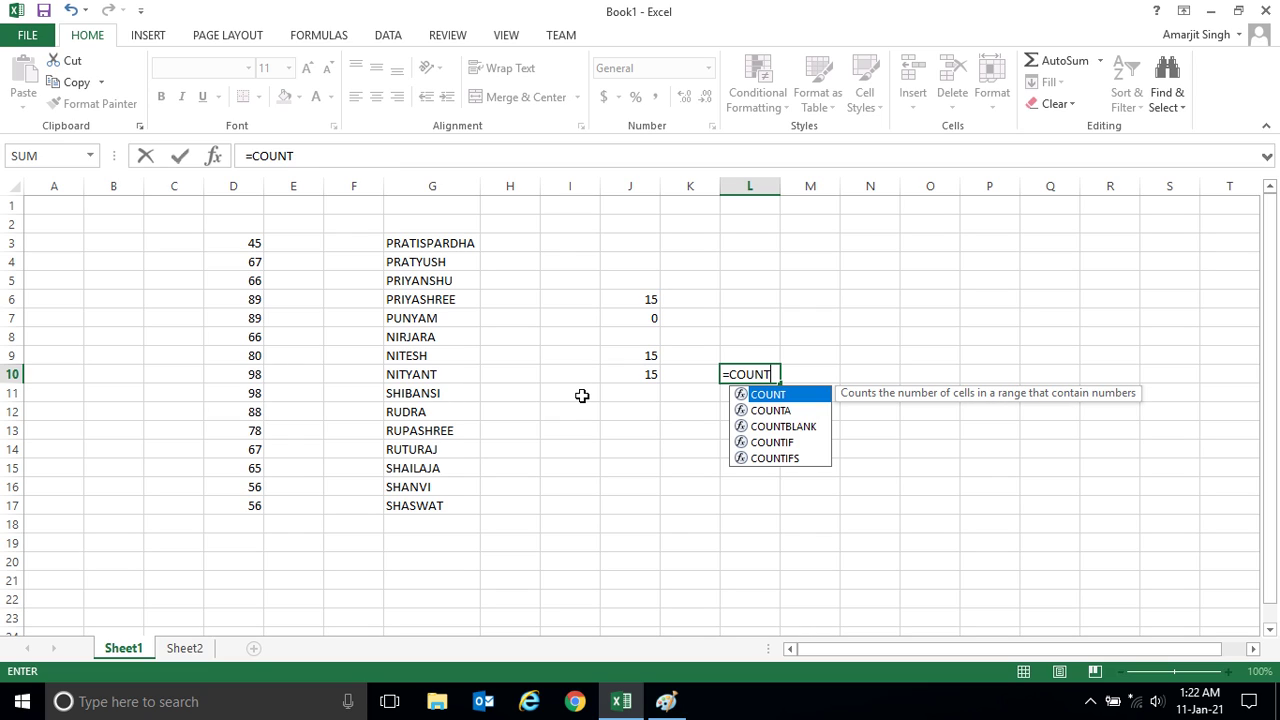
key("Escape")
key("Down")
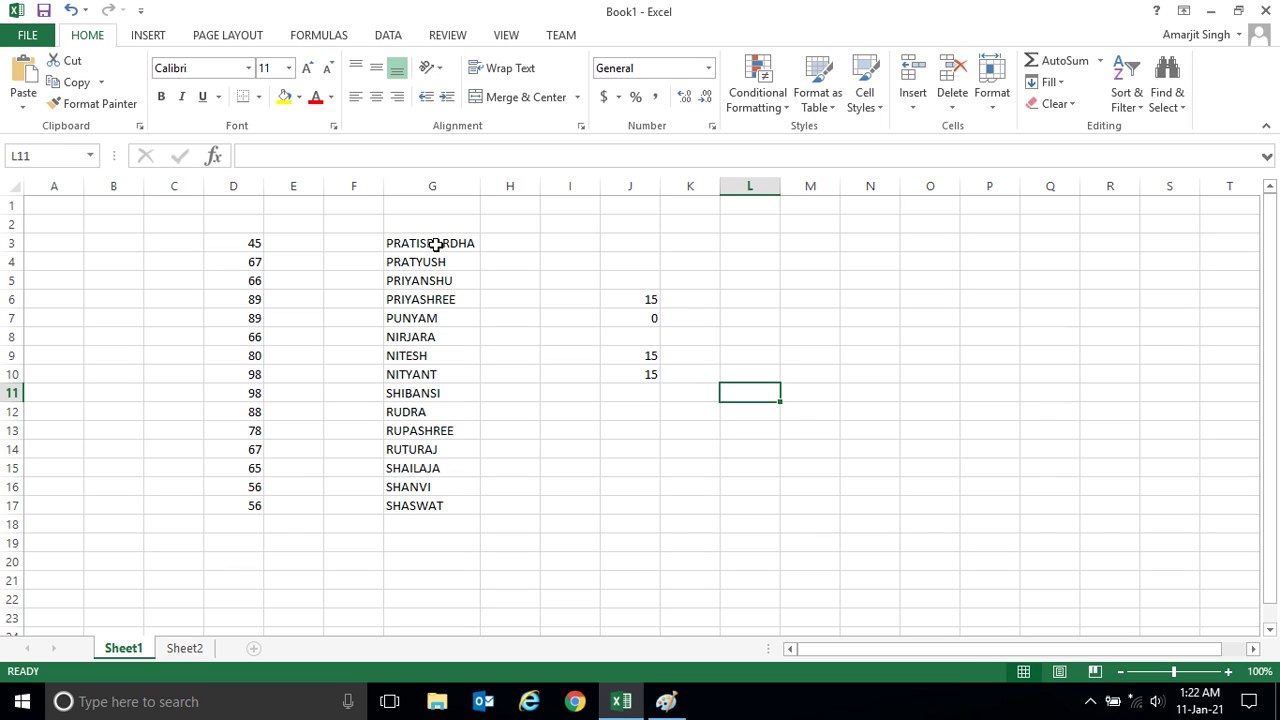
Review the names in G3:G17 and switch to Paint to read the annotated COUNTA explanation
left_click_drag(436, 244, 431, 505)
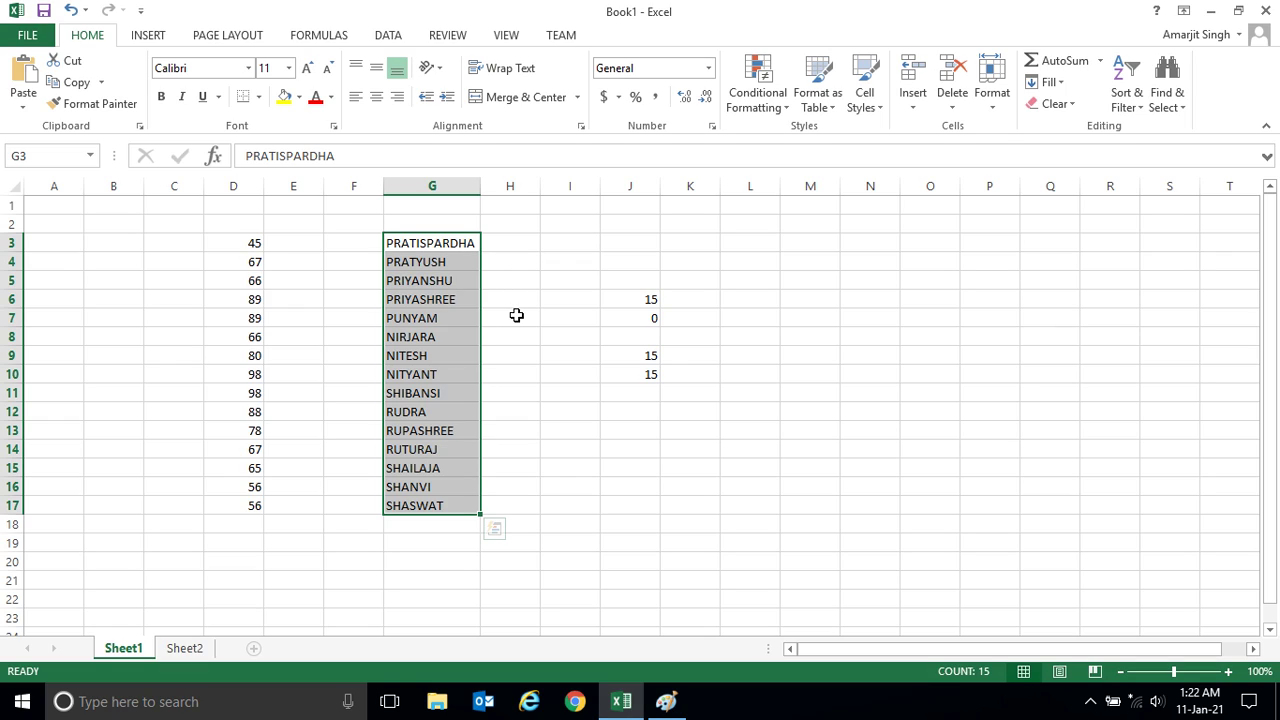
left_click(425, 357)
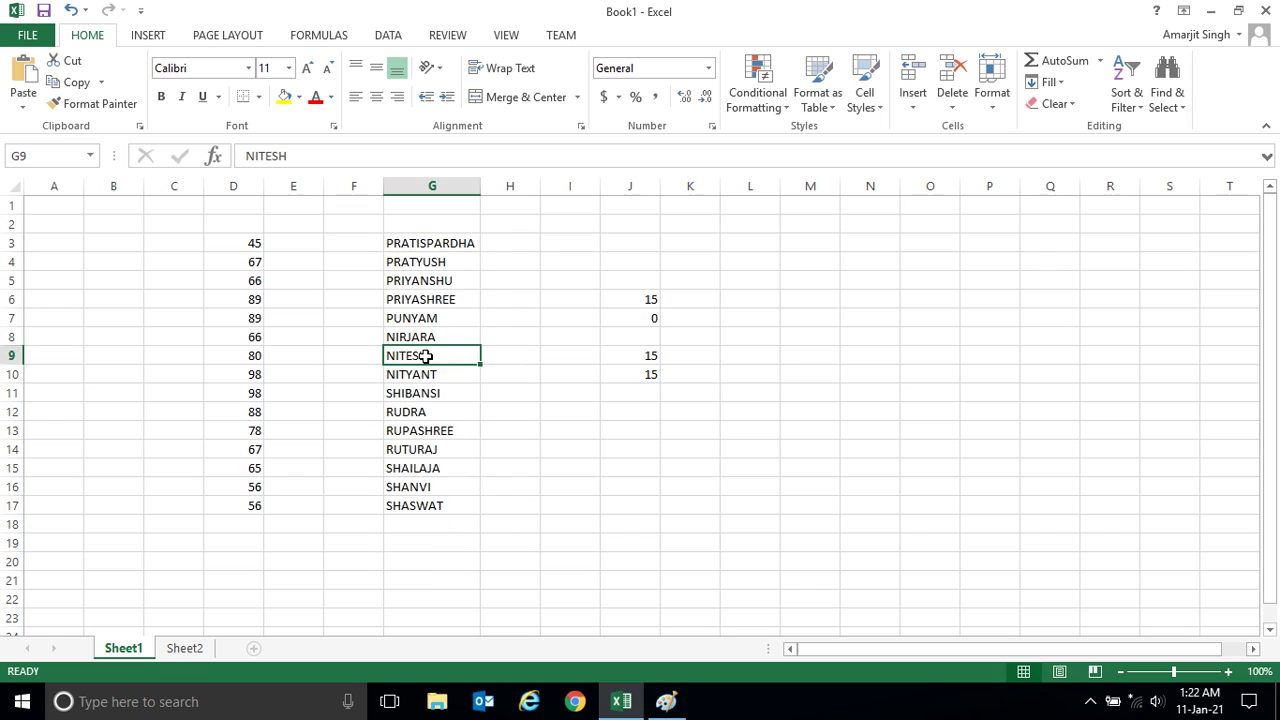
left_click(419, 244)
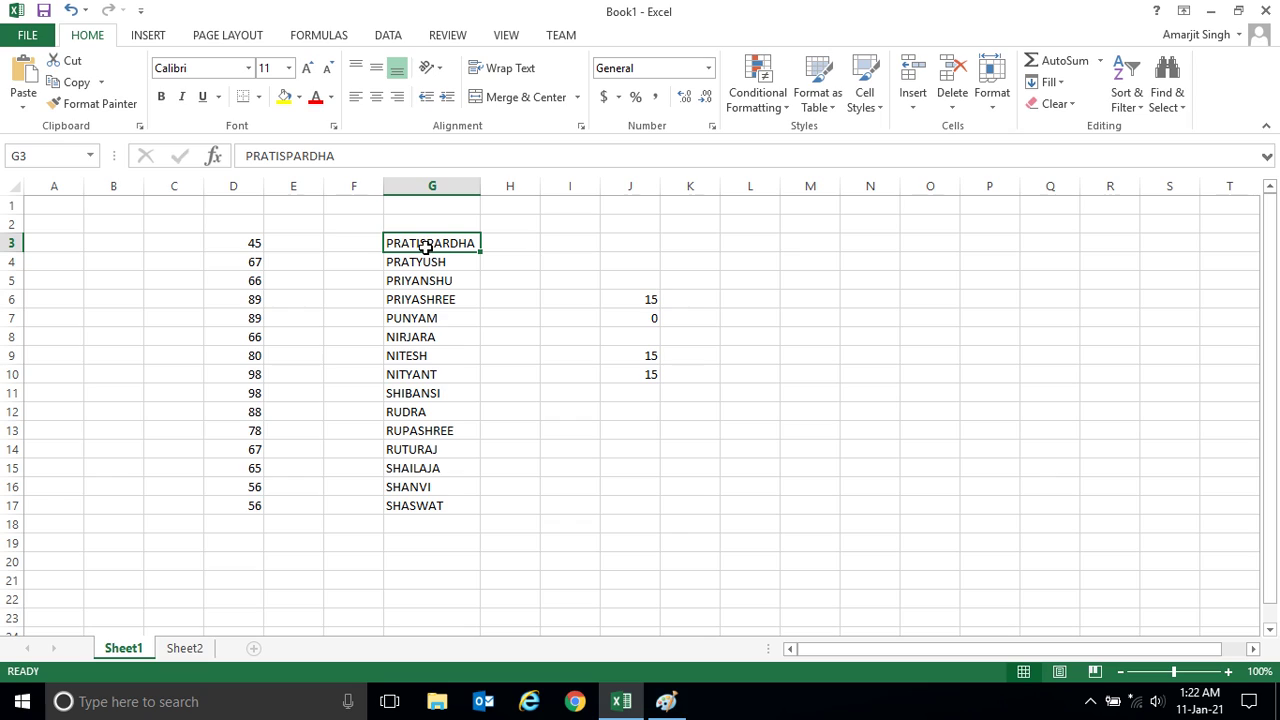
left_click_drag(422, 246, 421, 503)
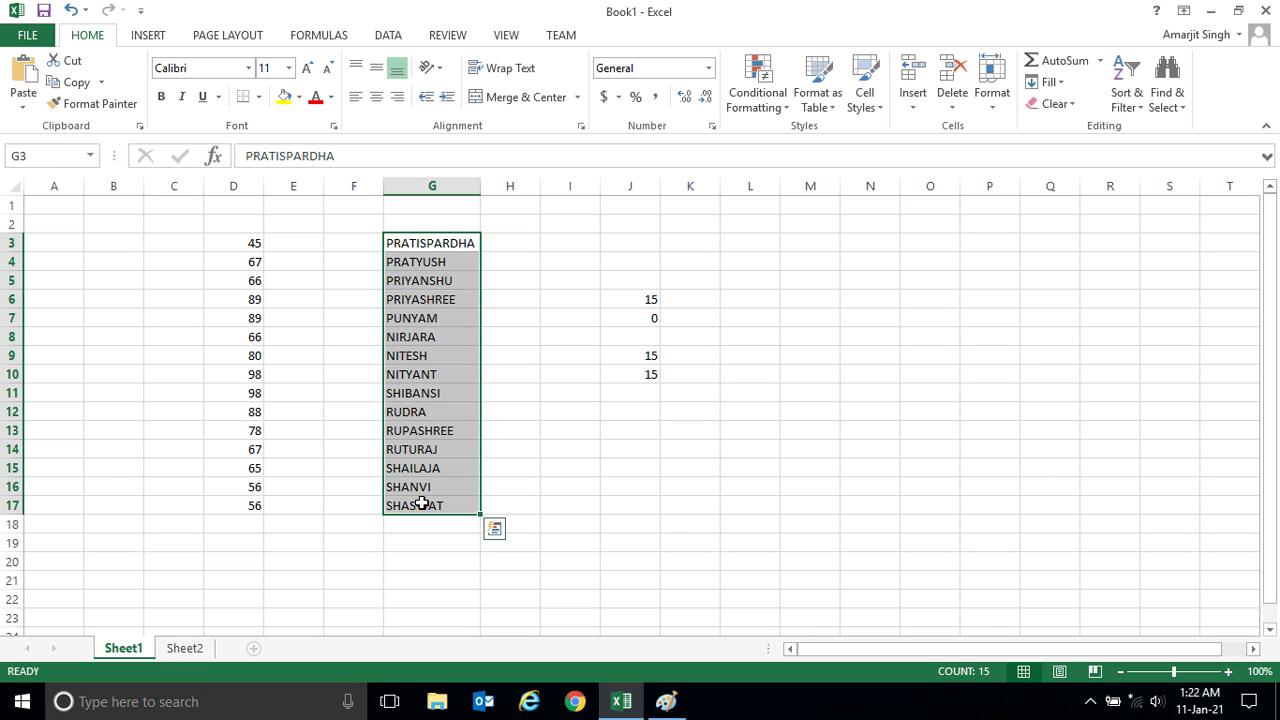
left_click(495, 373)
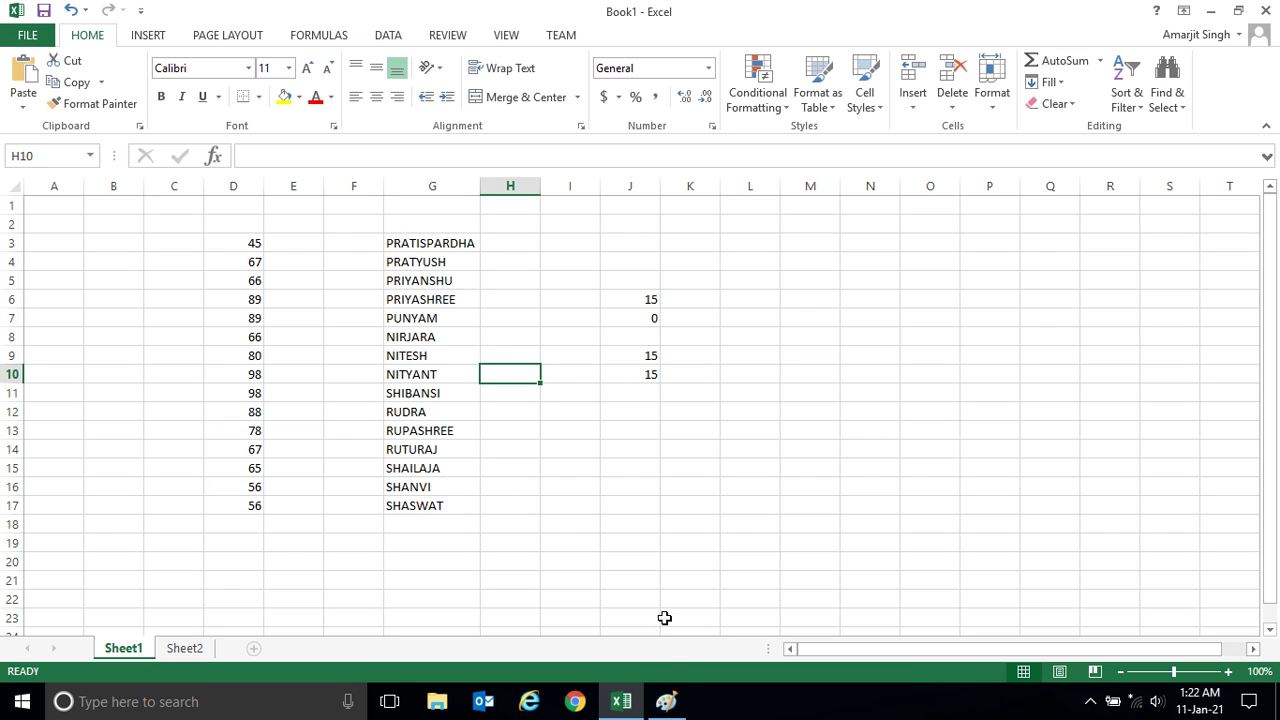
left_click(666, 701)
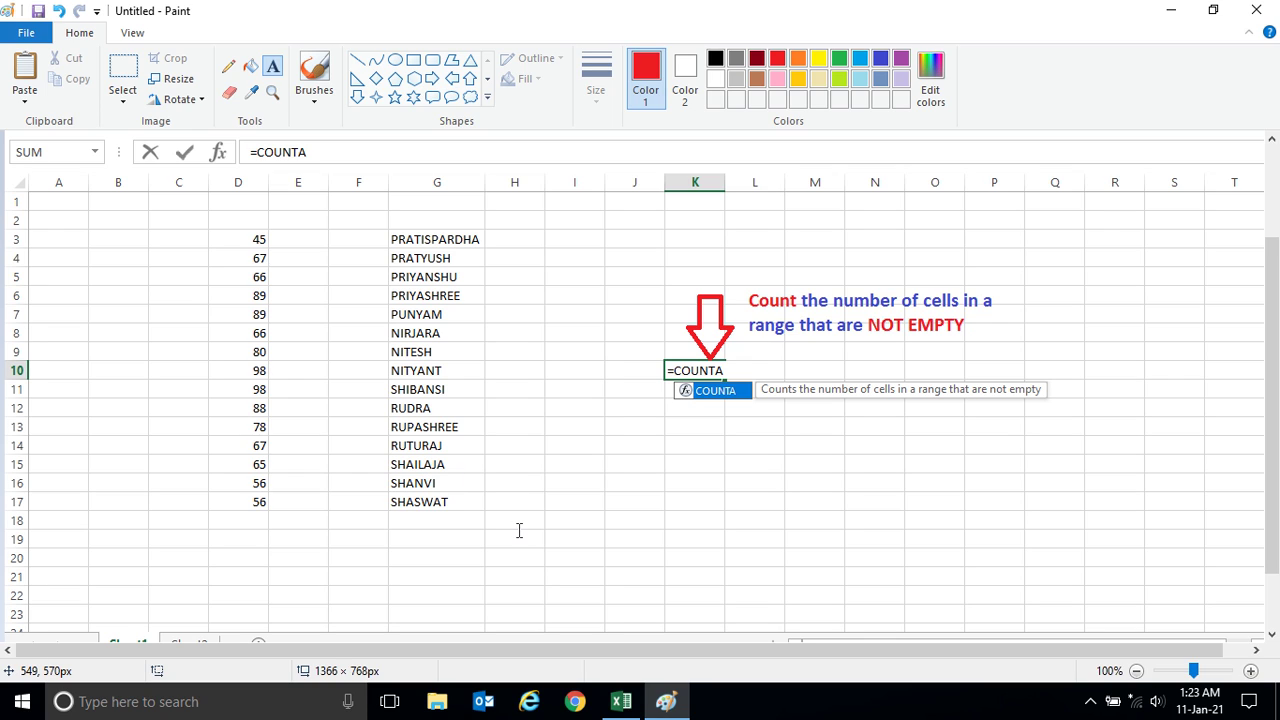
left_click(670, 707)
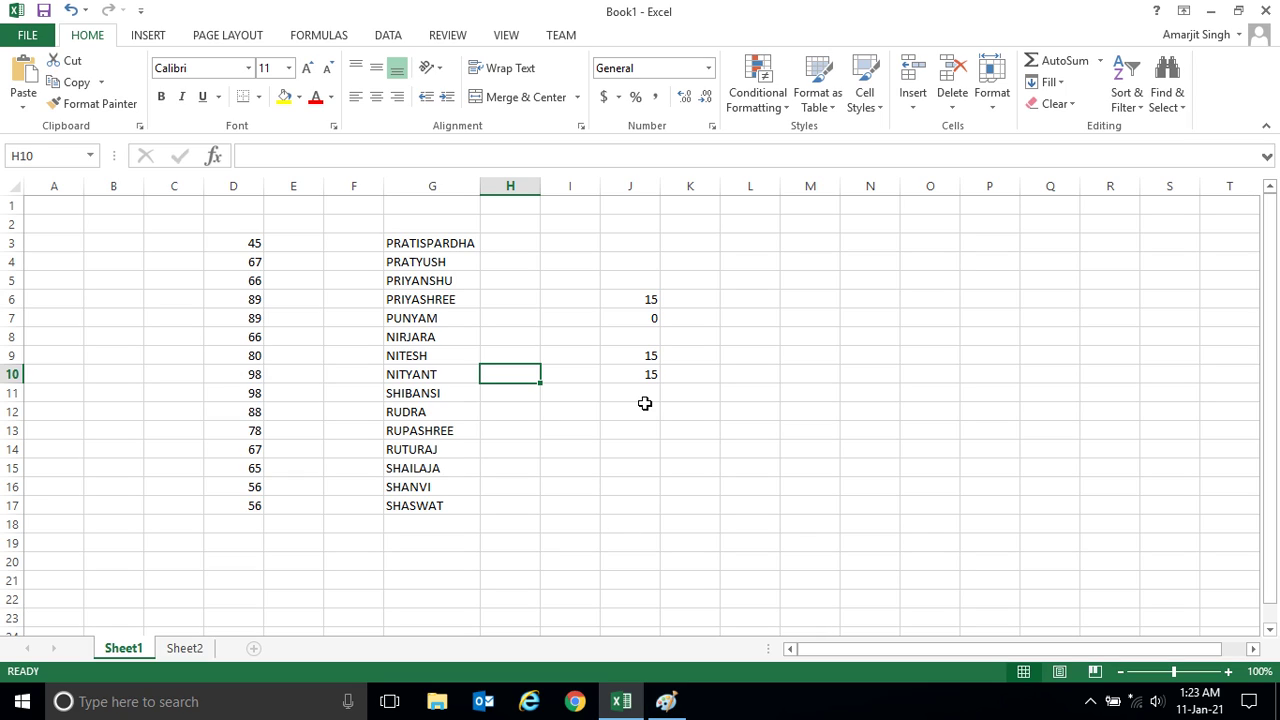
left_click(567, 455)
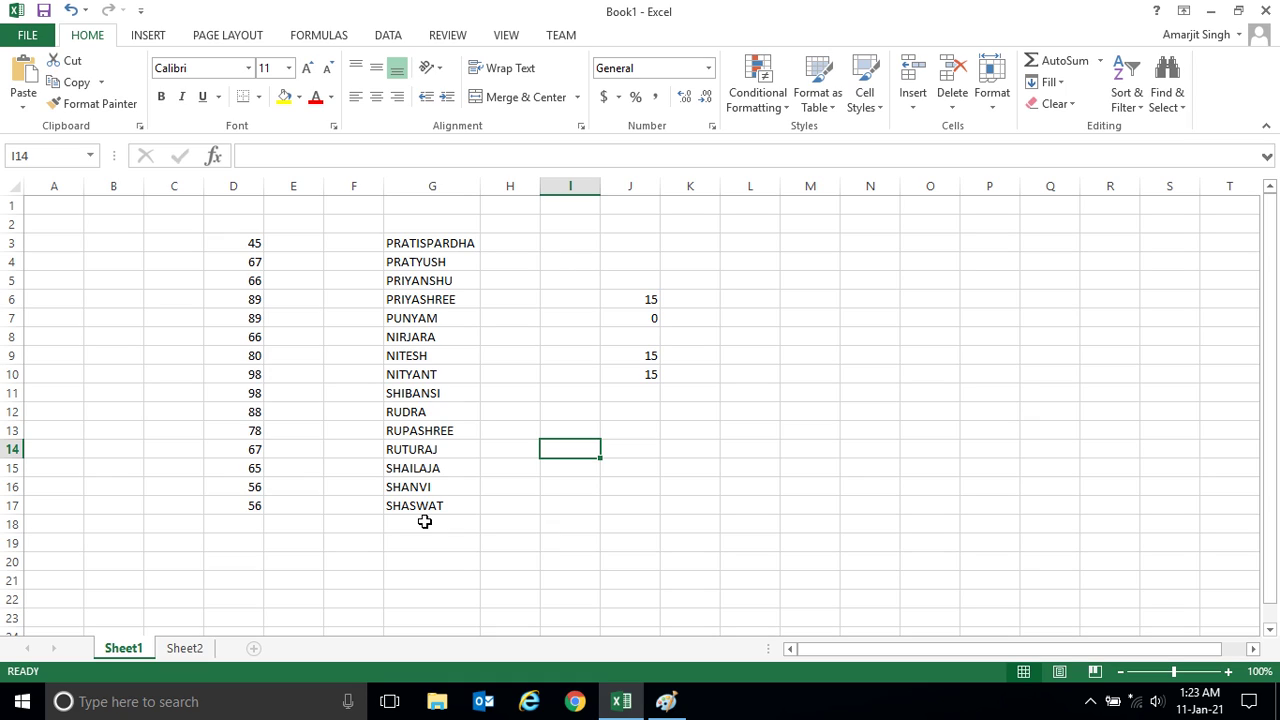
left_click(665, 702)
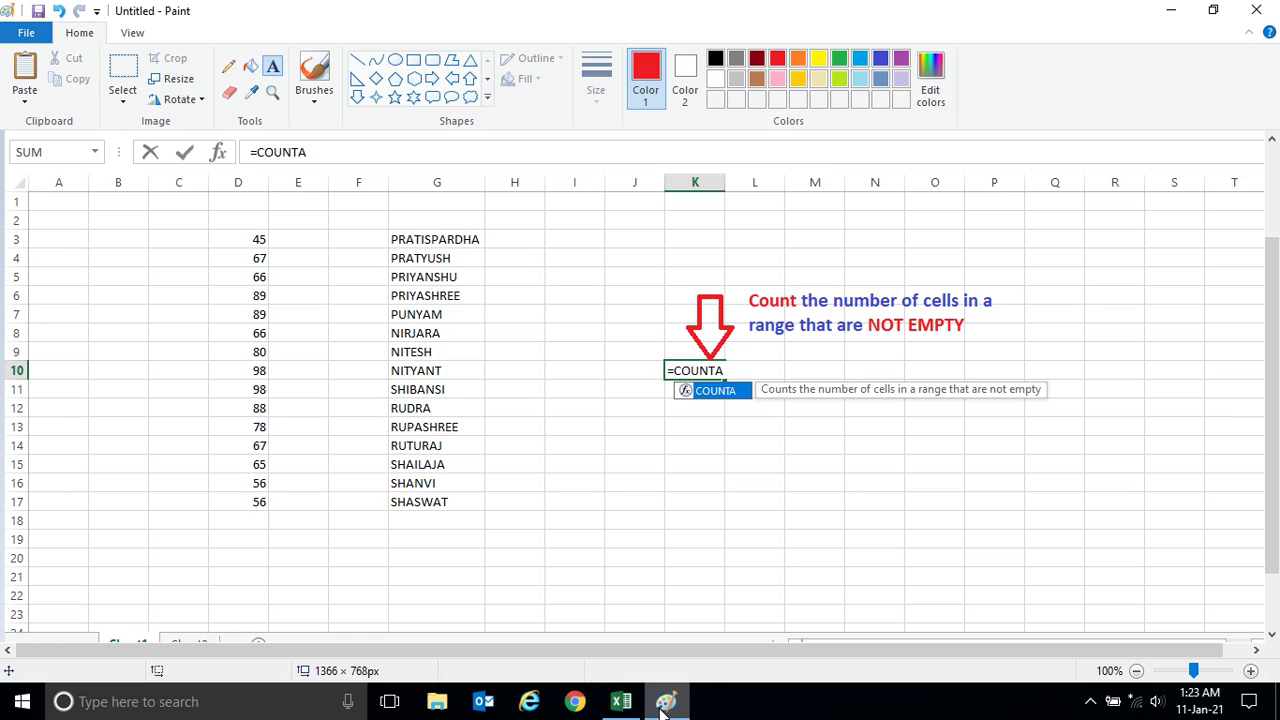